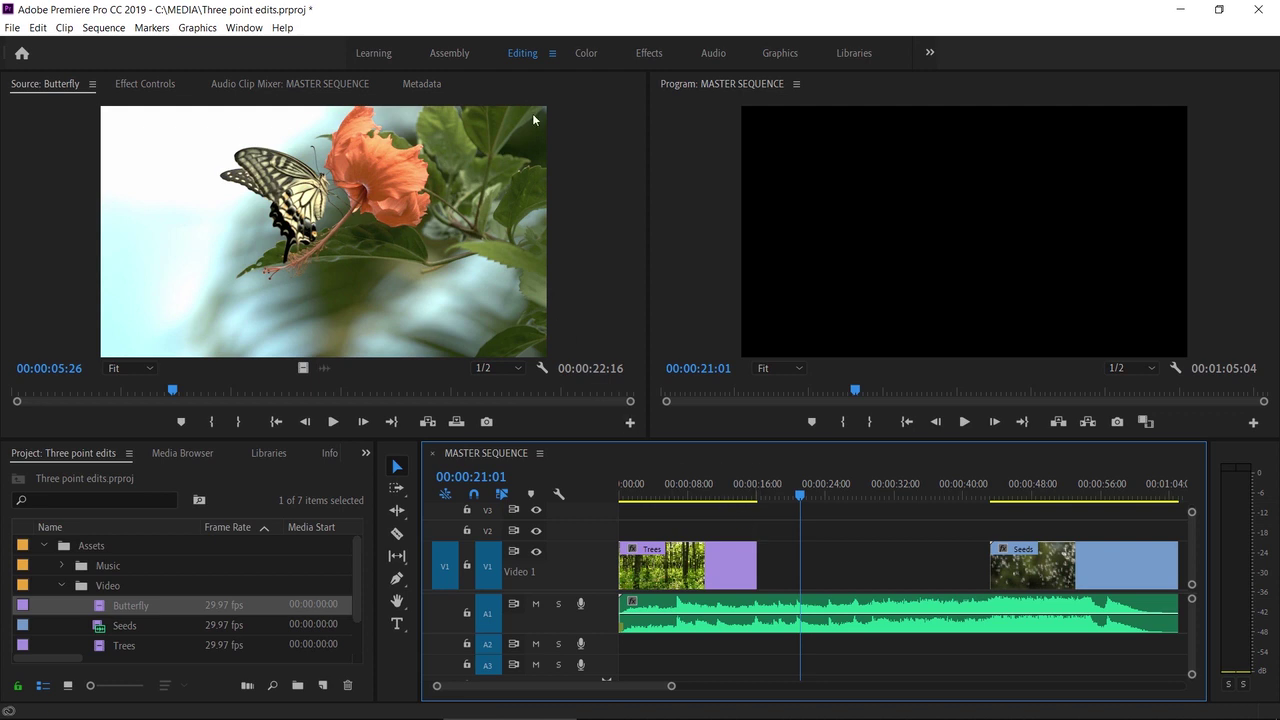
Reset the Editing workspace to its saved layout and confirm the reset.
double_click(527, 56)
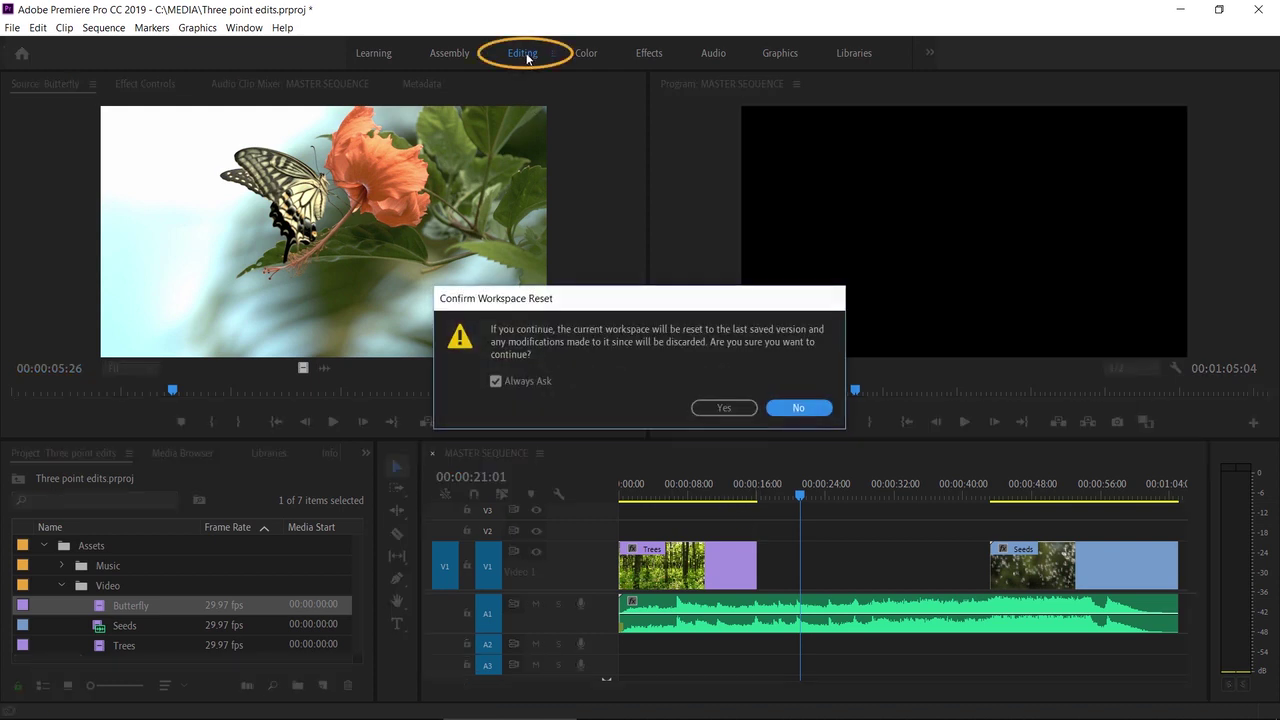
click(719, 404)
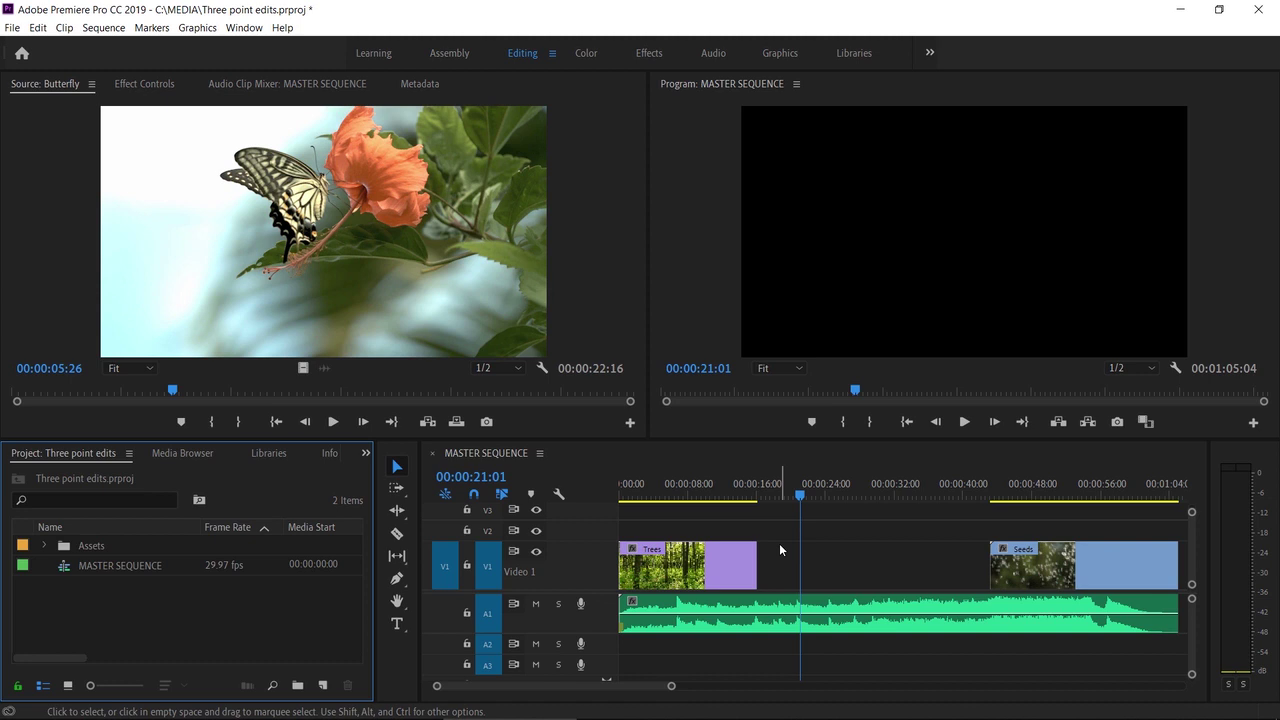
Expand the Assets and Video folders, then trial-place Butterfly on V1 and undo it.
click(46, 546)
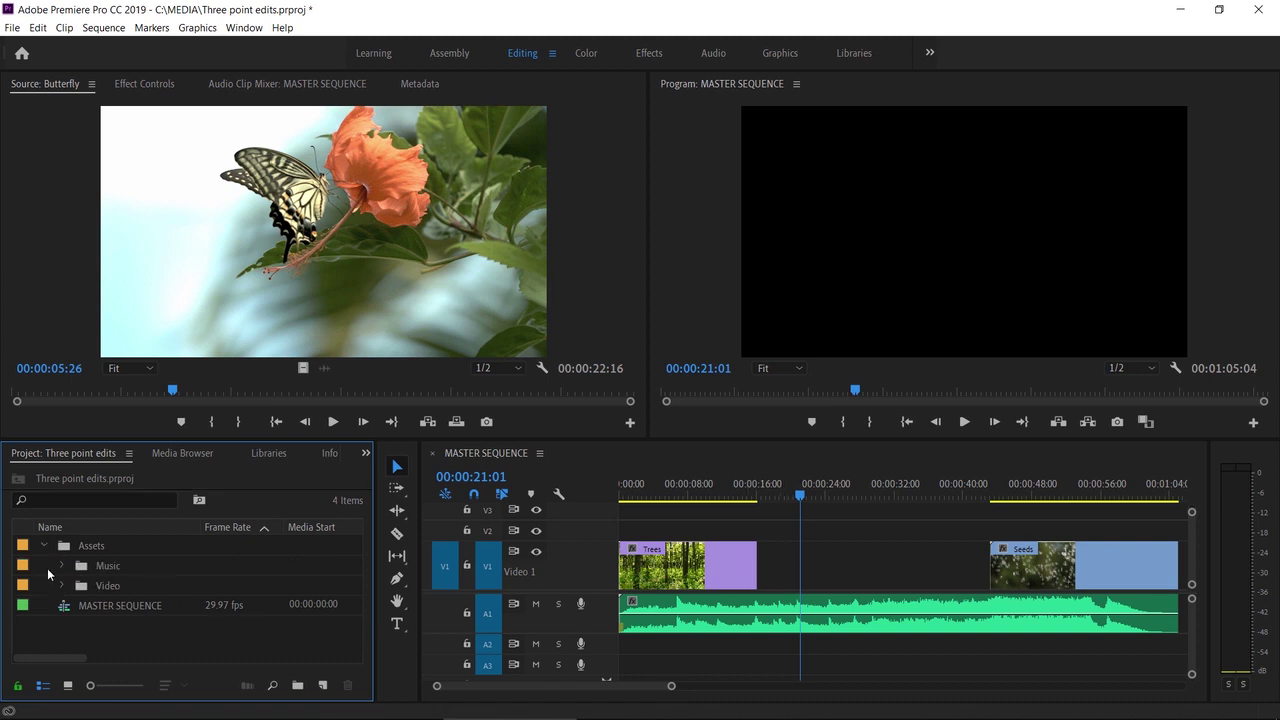
click(62, 585)
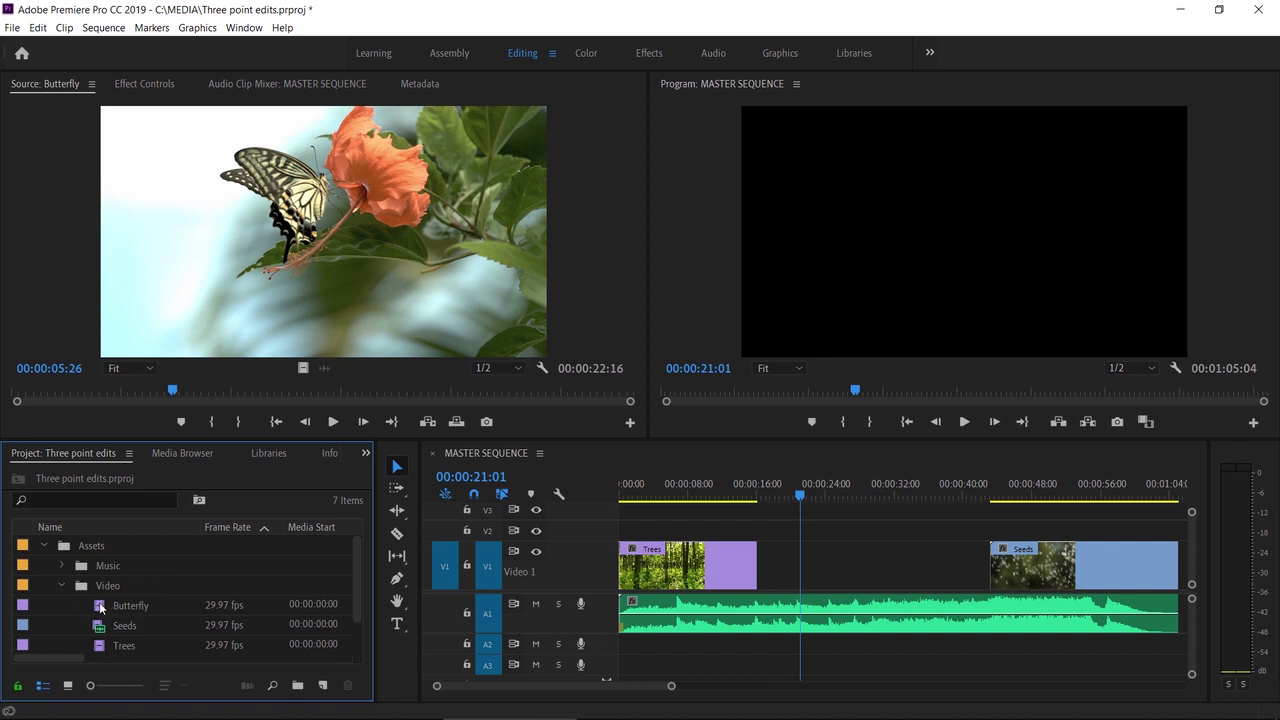
click(118, 608)
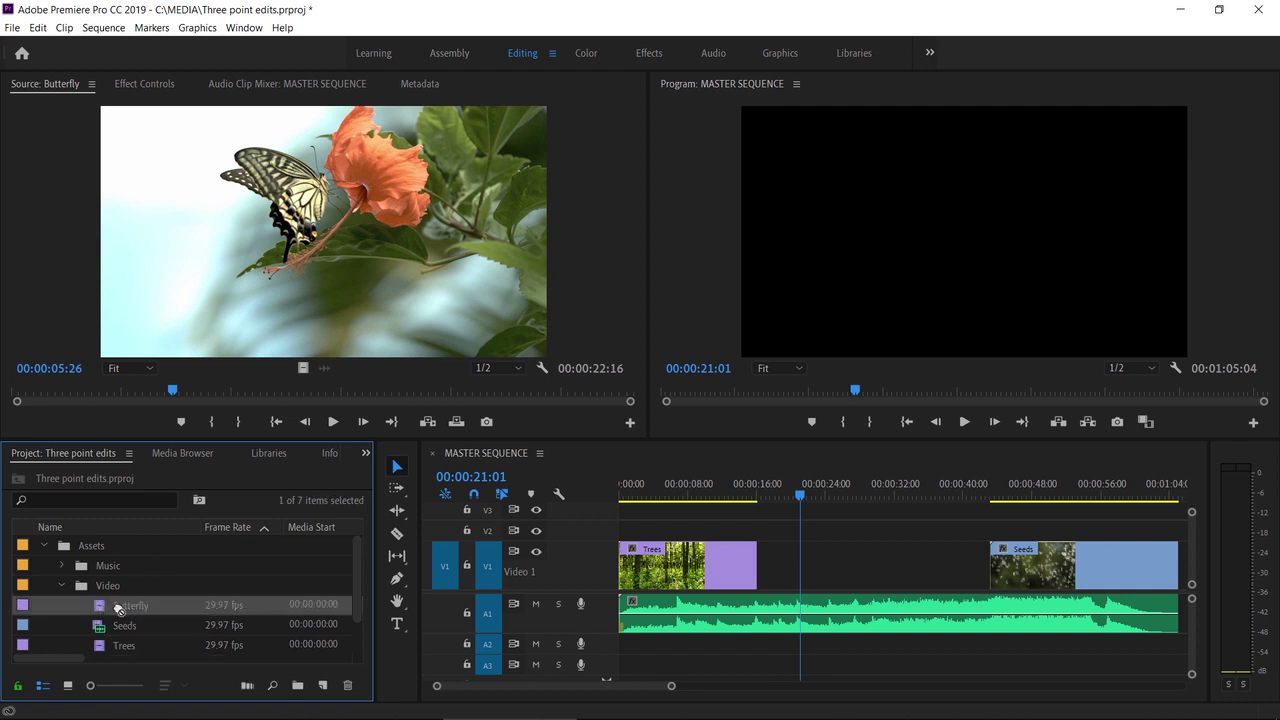
drag(118, 608, 775, 565)
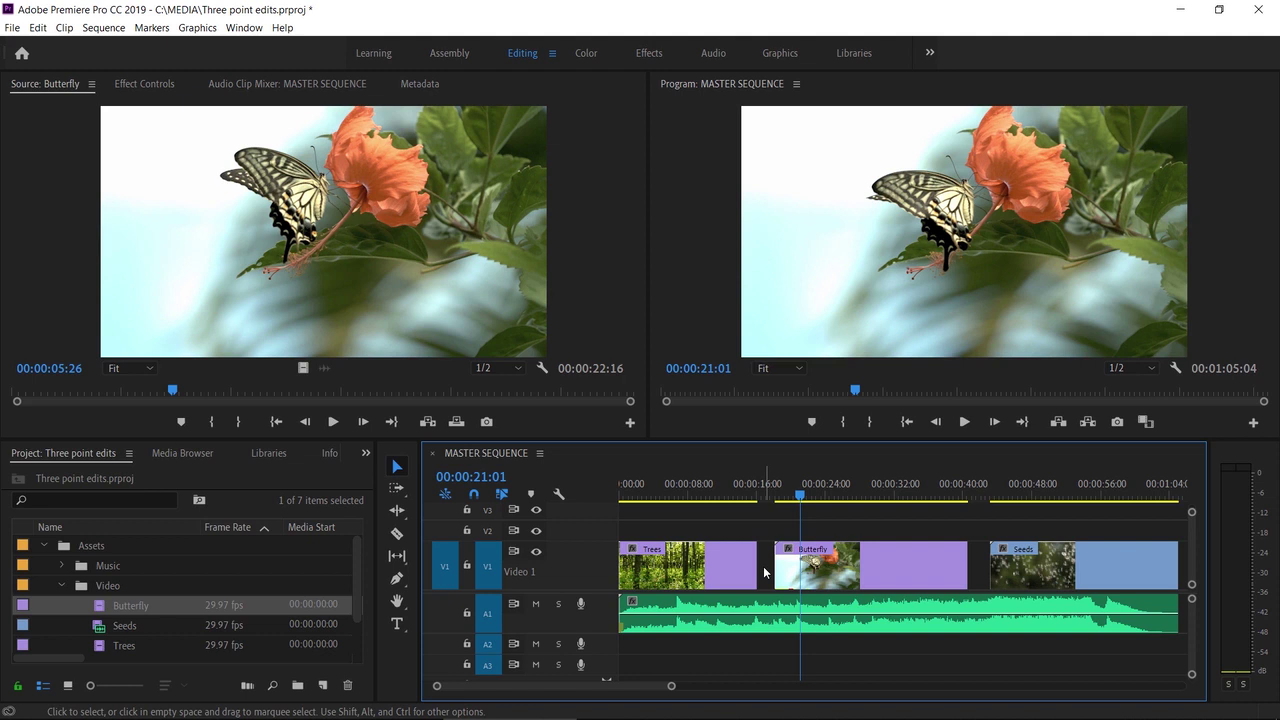
key(ctrl+z)
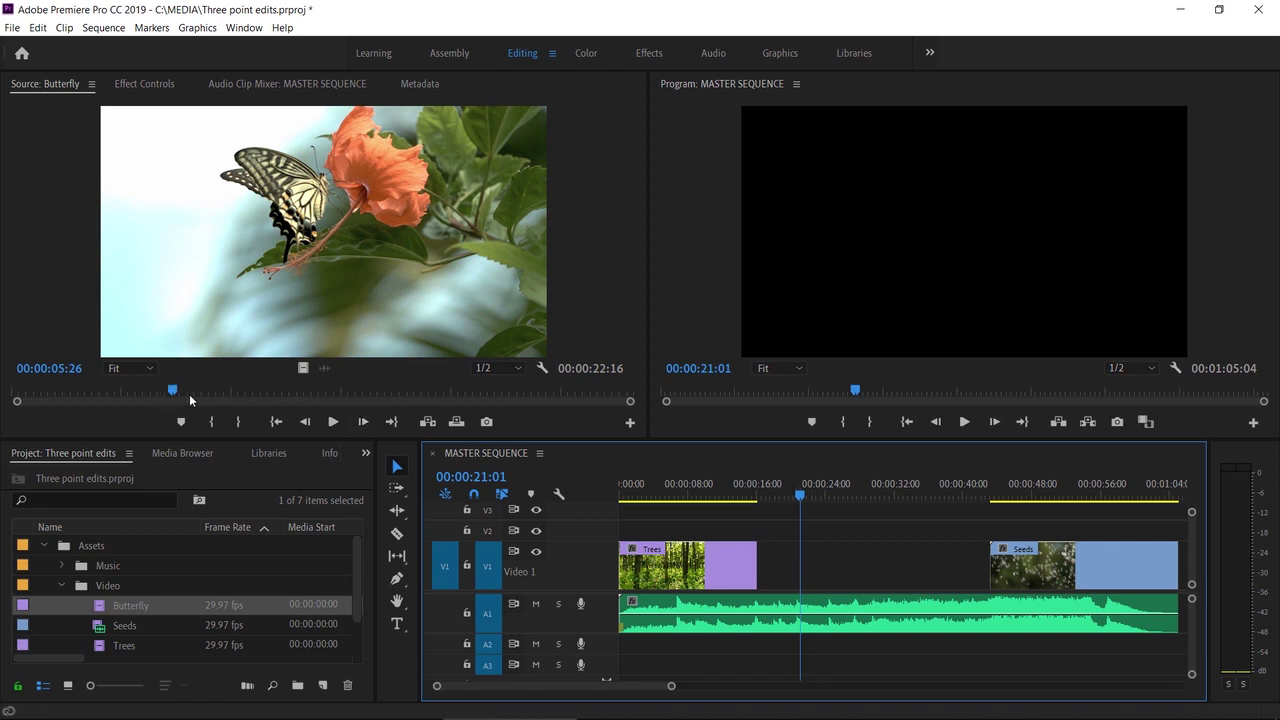
Mark Butterfly's source In at 00:00:05:26 and Out at 00:00:14:24.
click(211, 421)
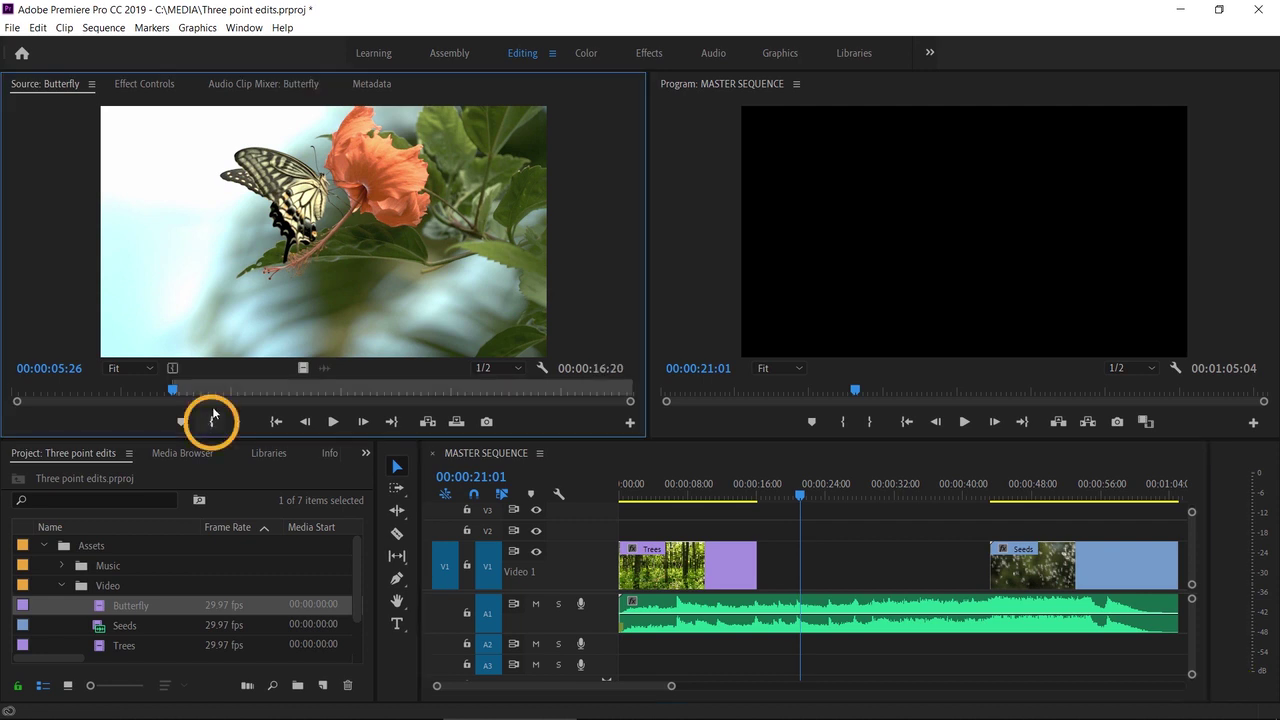
drag(230, 391, 418, 410)
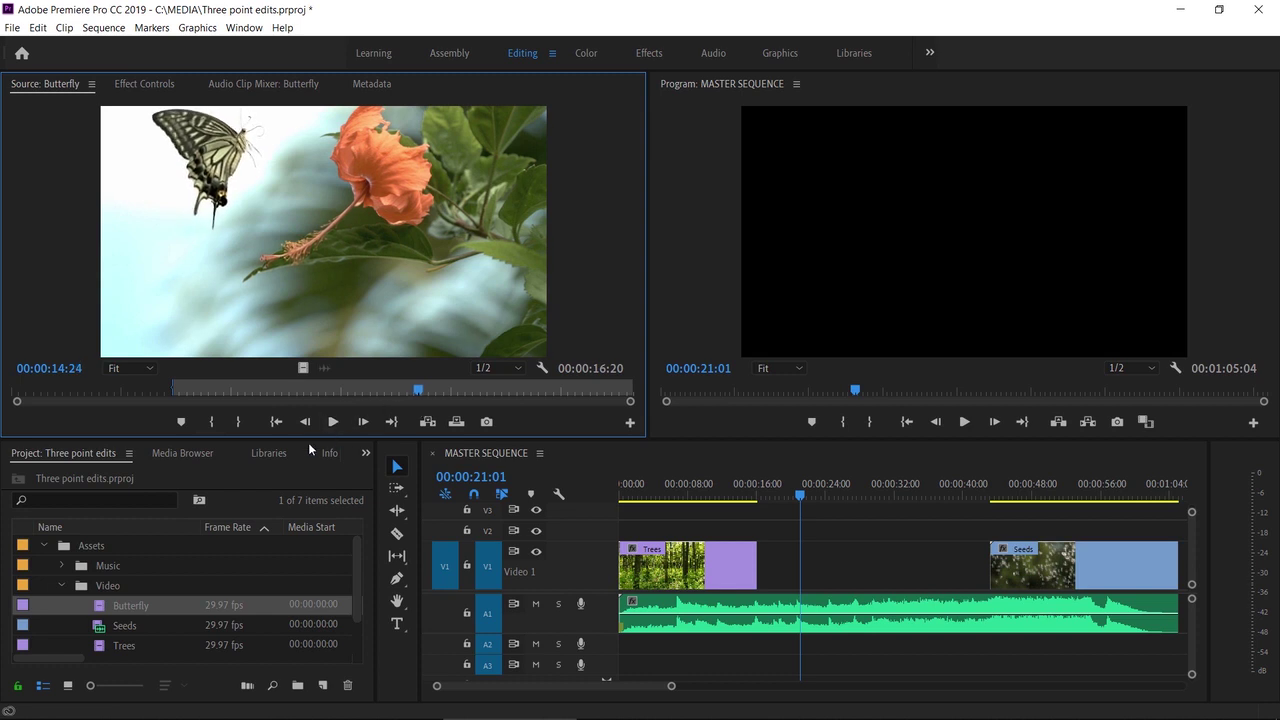
click(238, 422)
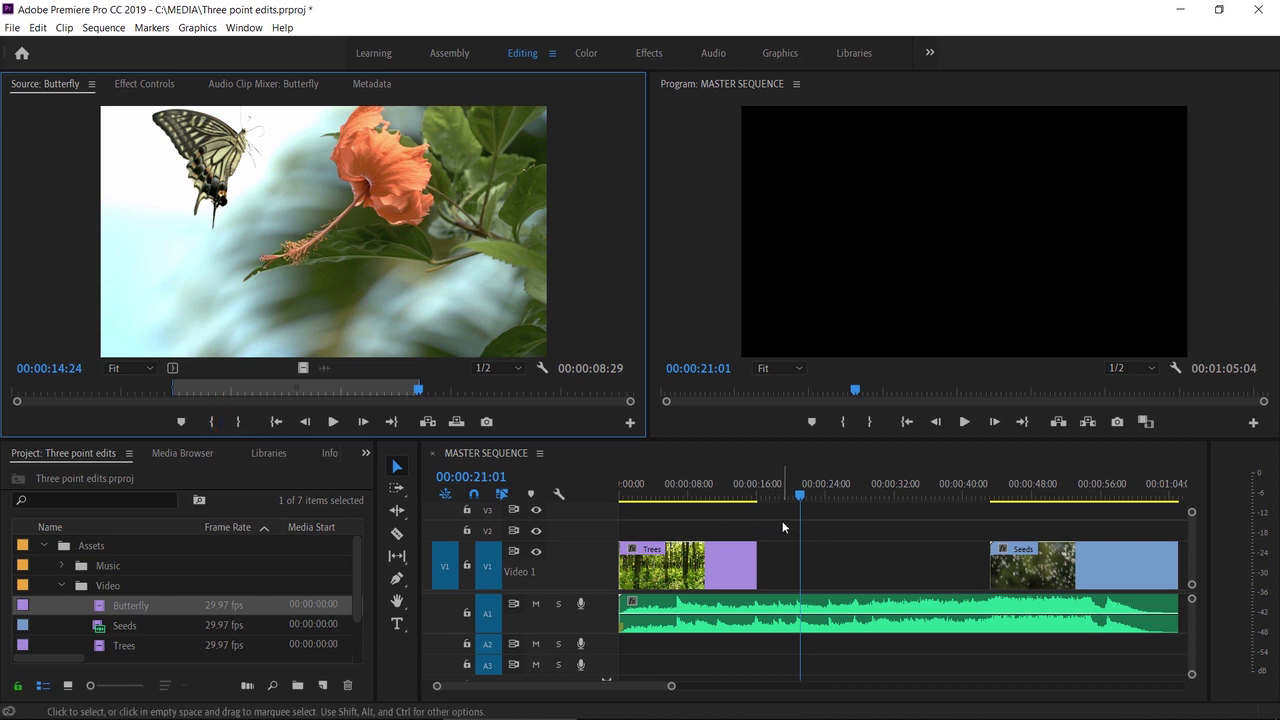
Set a sequence In point at 00:00:18:06 and overwrite the marked Butterfly range onto V1.
click(776, 494)
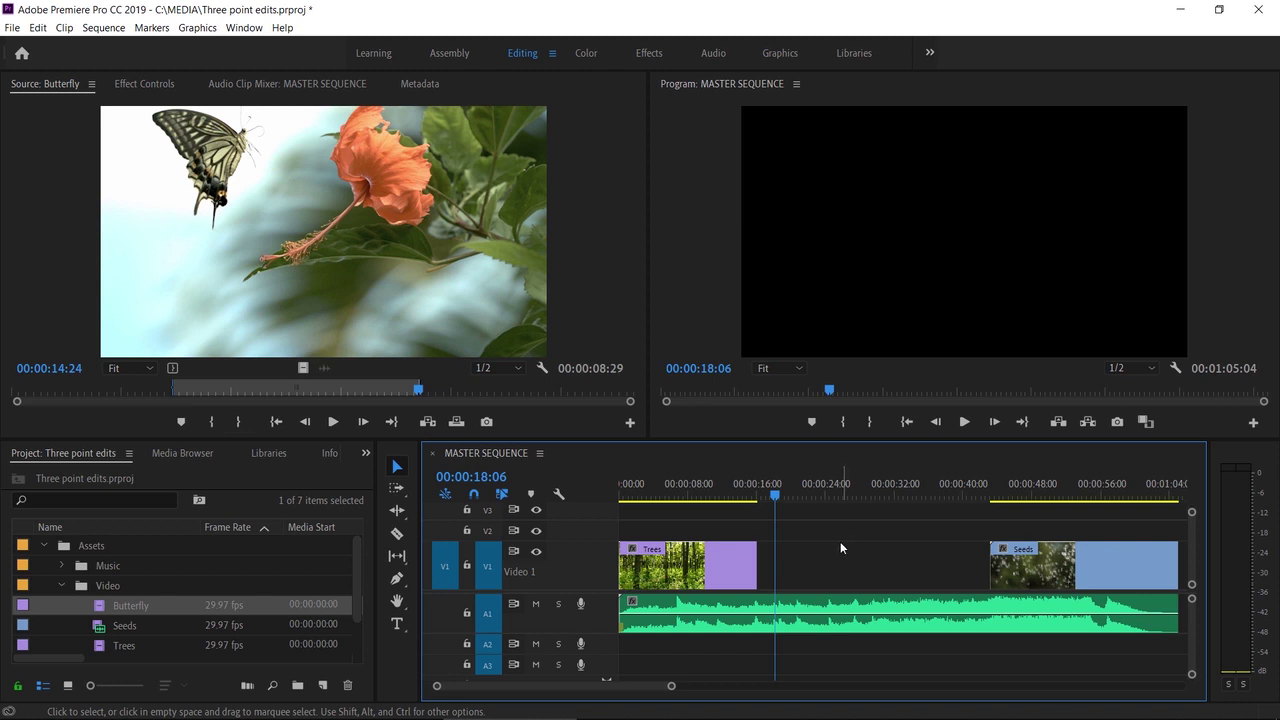
key(i)
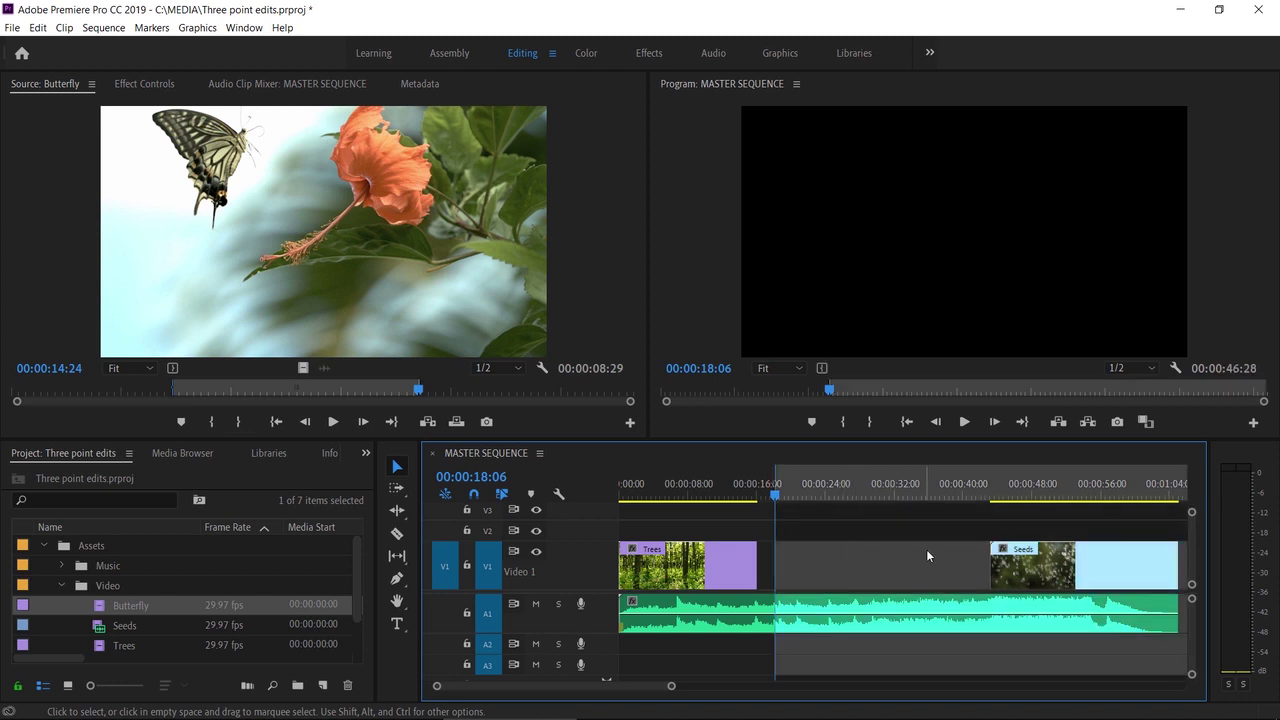
click(963, 498)
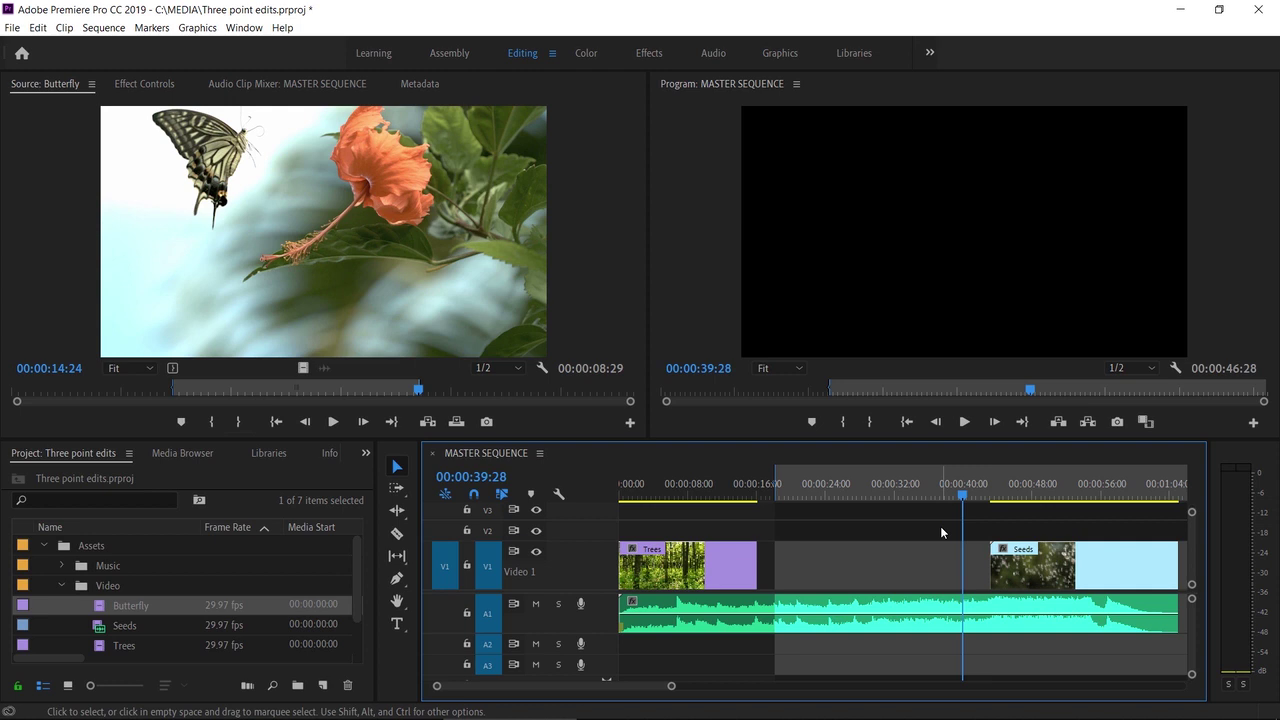
click(457, 424)
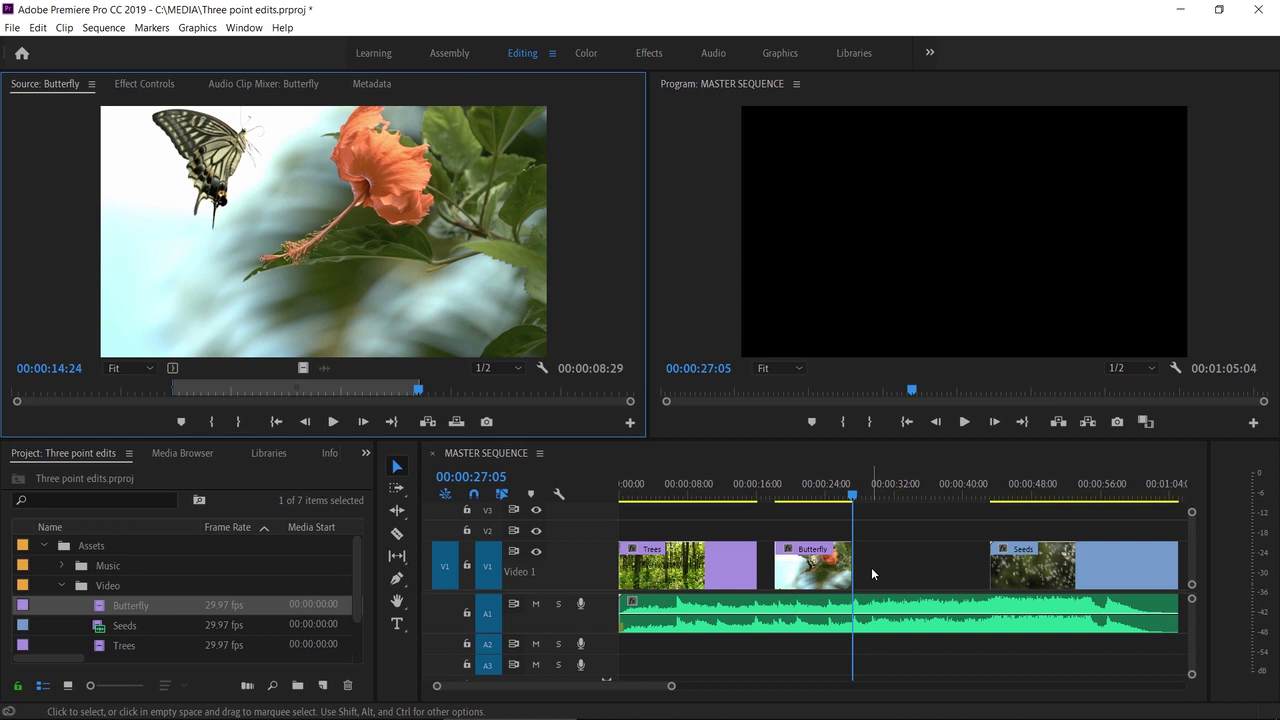
Undo the edit, set a sequence Out at 00:00:32:02, and backtime-overwrite Butterfly to end there.
key(ctrl+z)
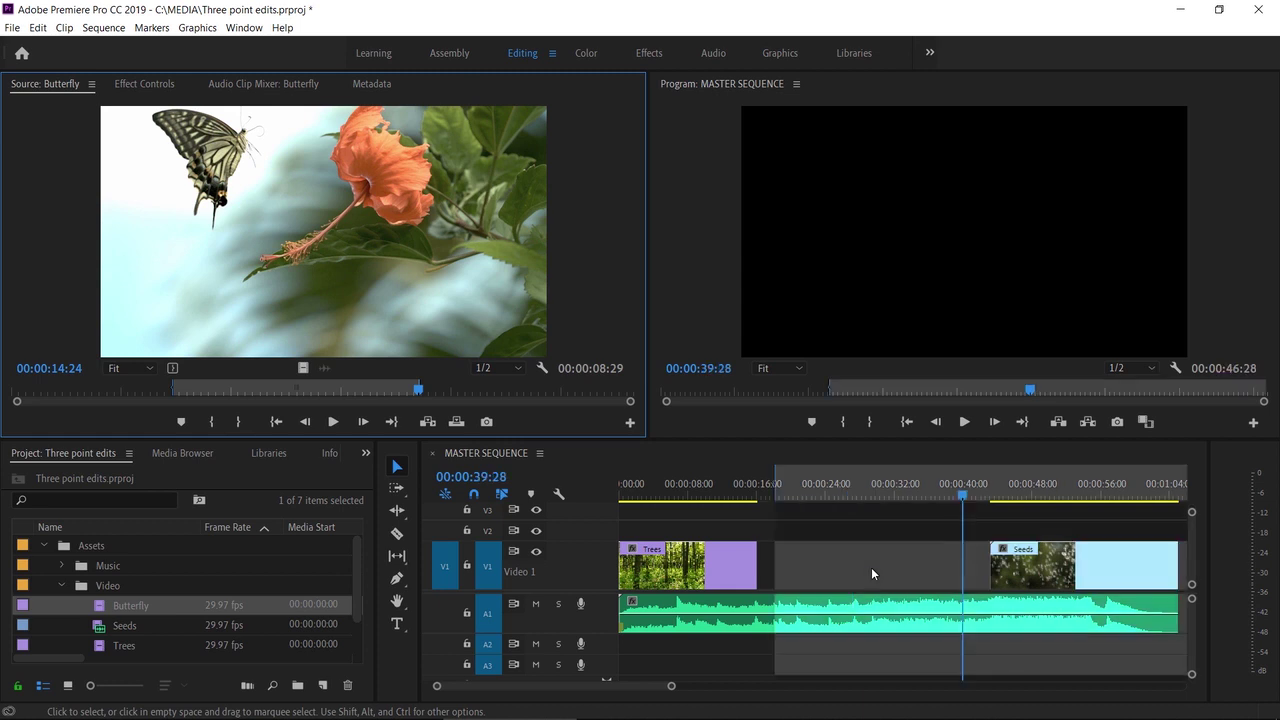
key(ctrl+z)
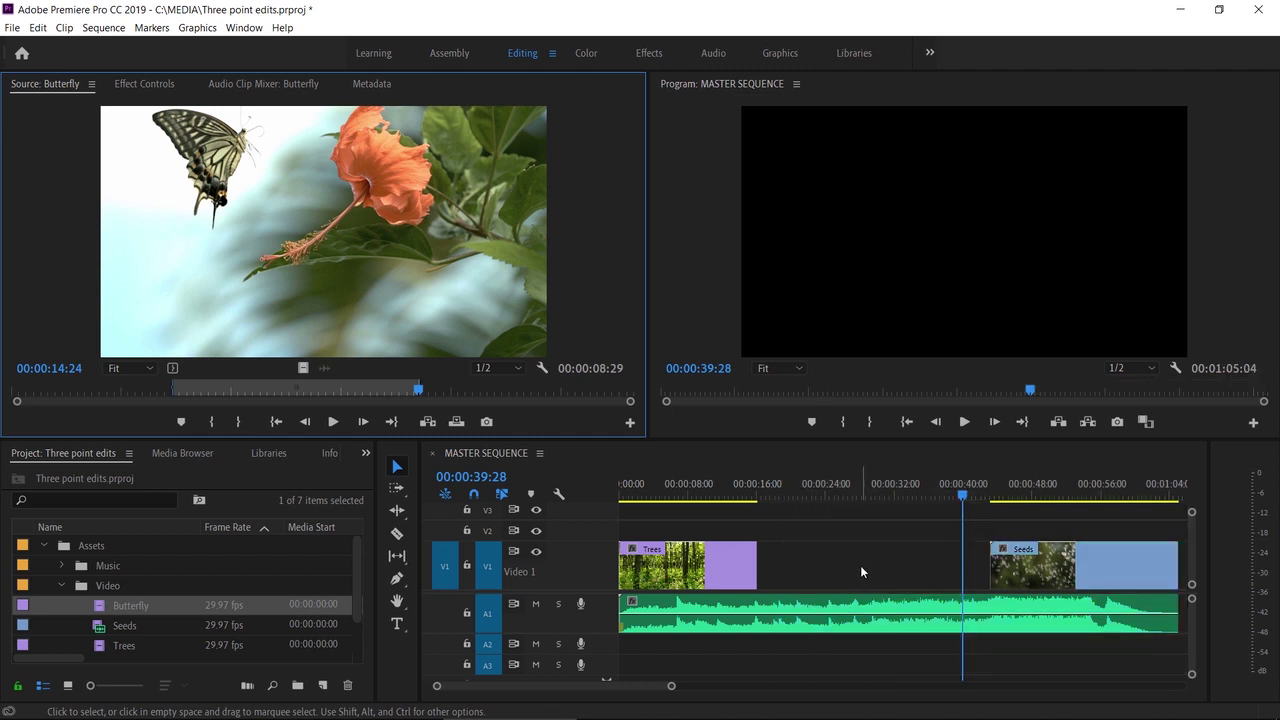
click(894, 496)
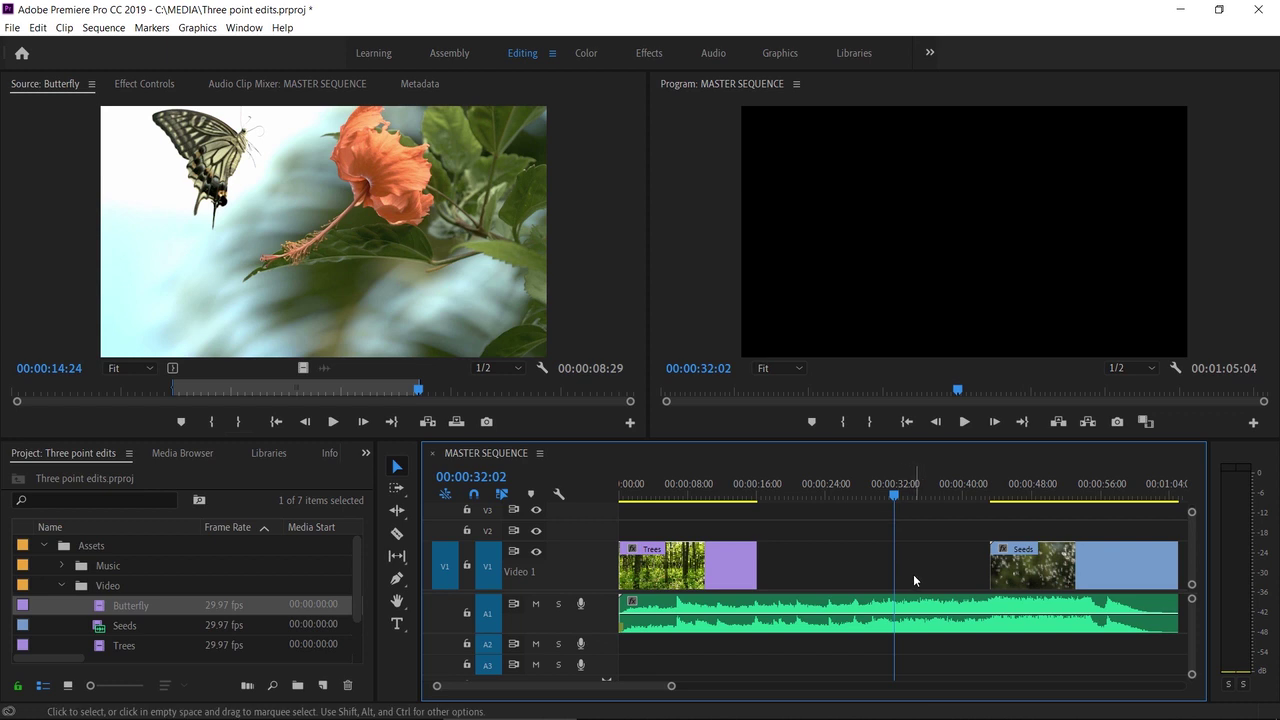
key(o)
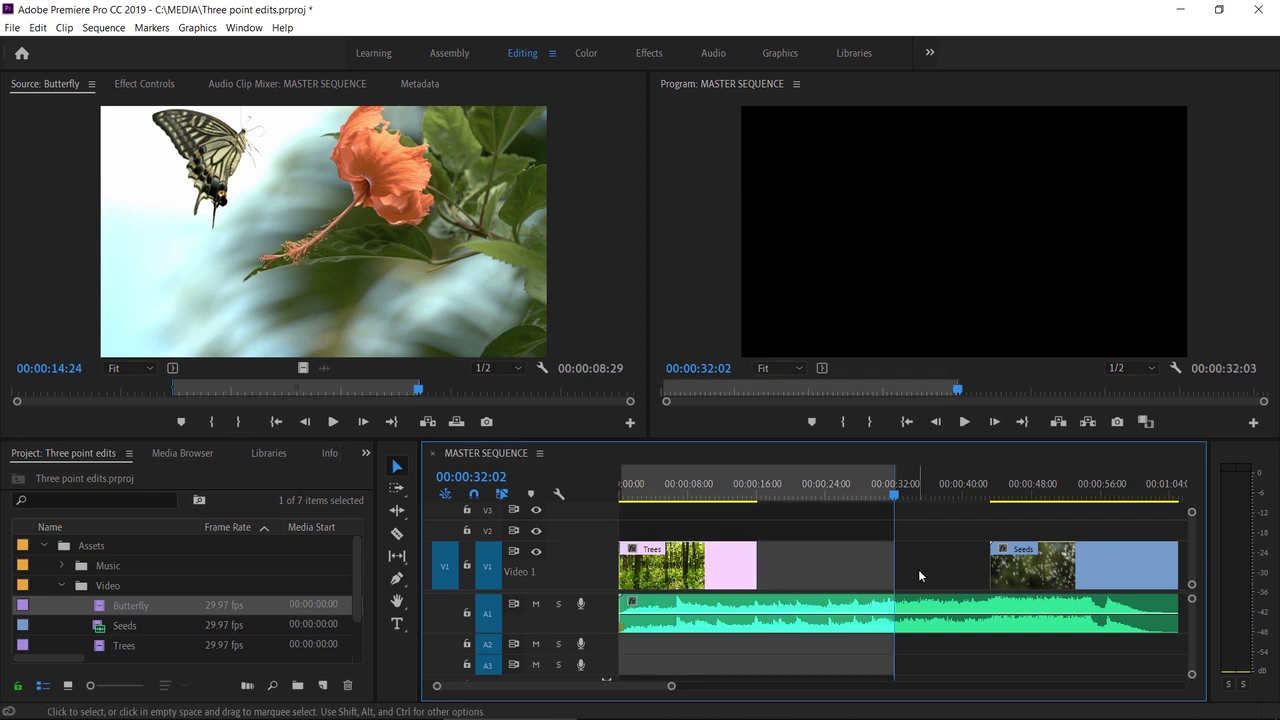
click(953, 492)
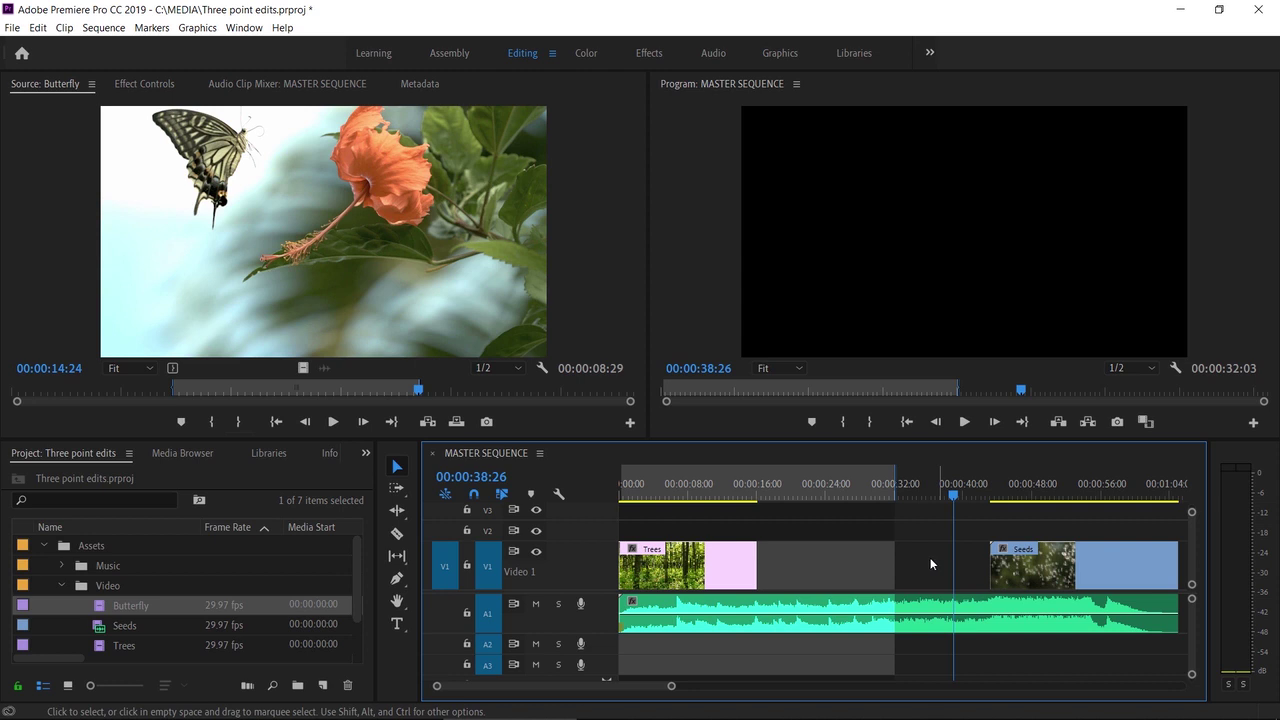
click(456, 422)
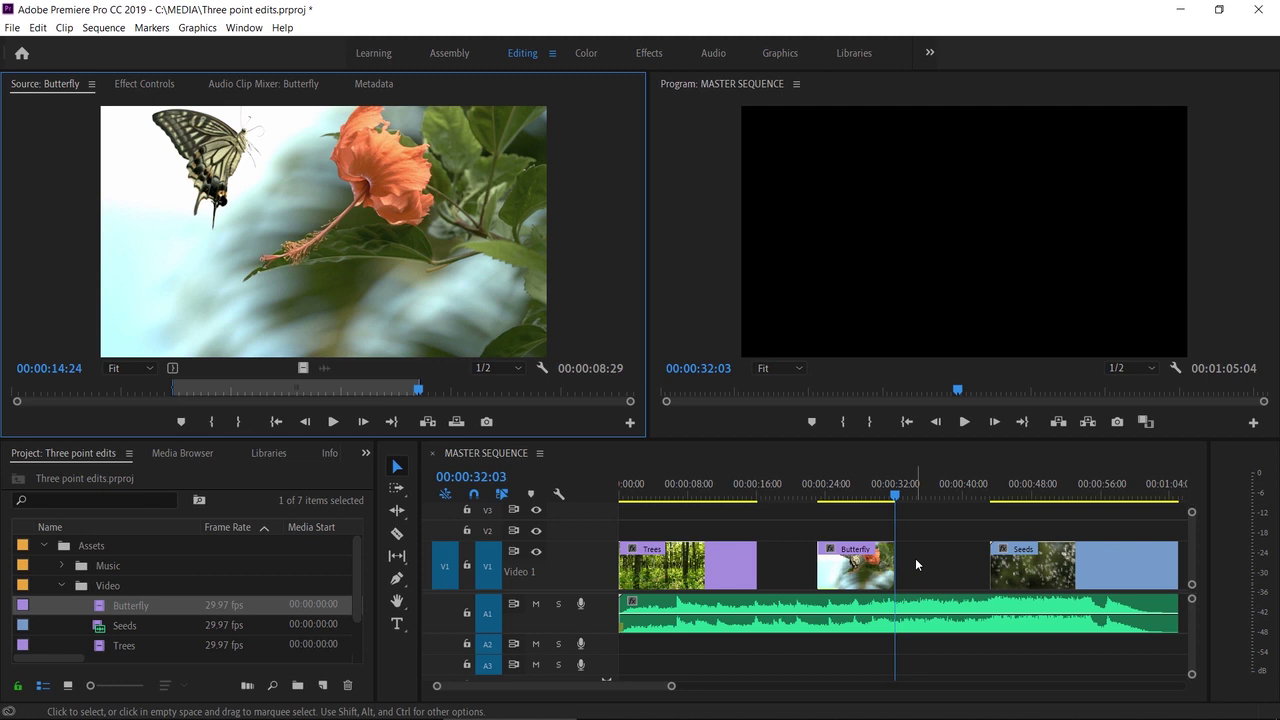
click(889, 496)
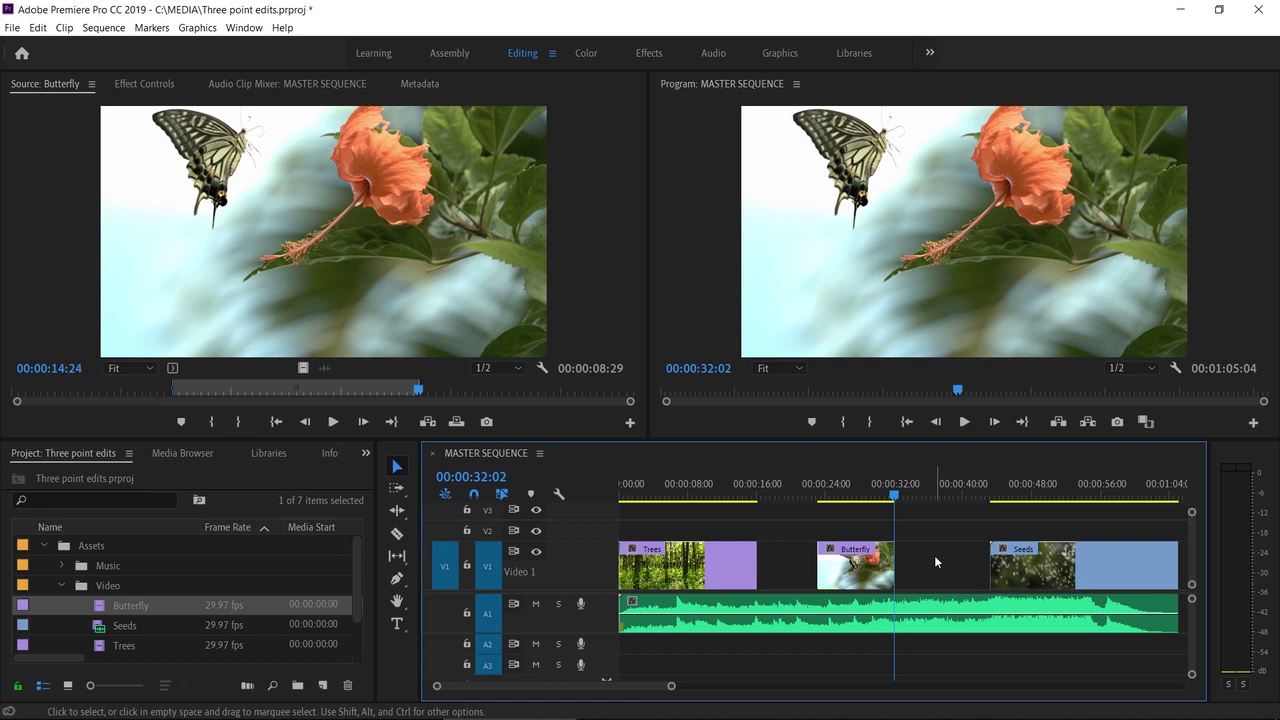
Undo the Butterfly edit, extend Trees' end, and mark the 00:00:19:21 gap before Seeds.
key(ctrl+z)
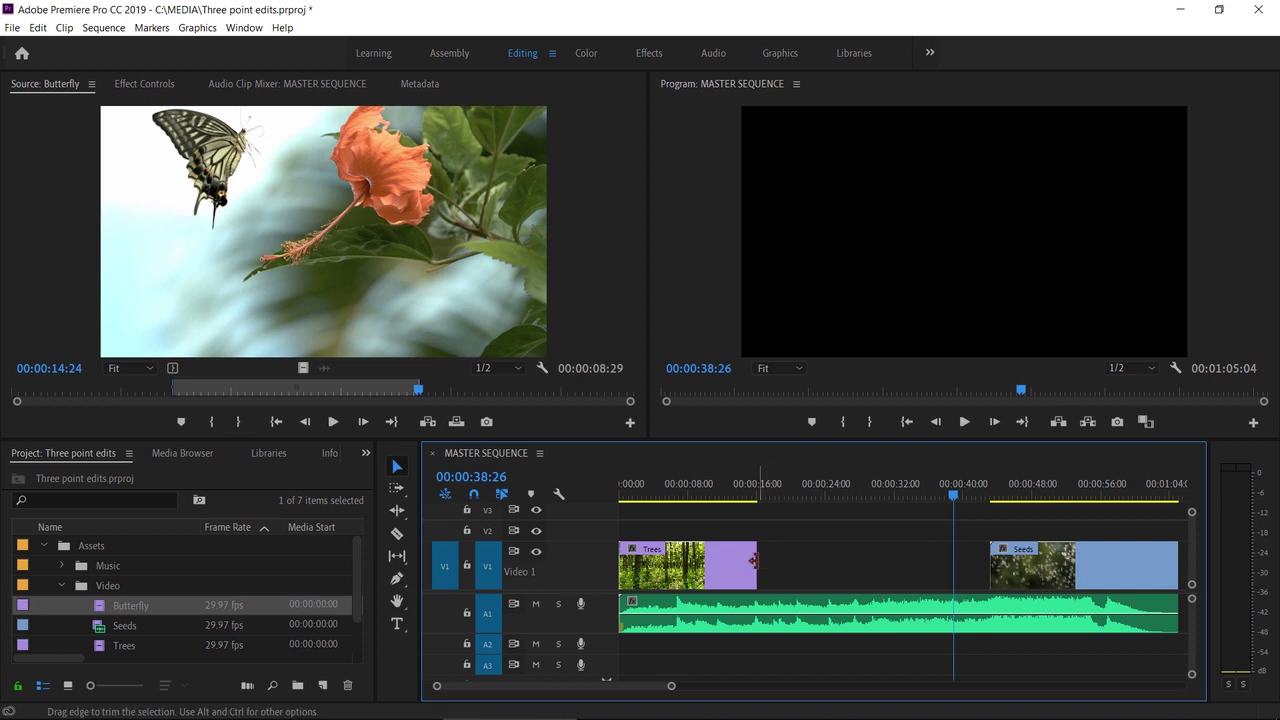
drag(753, 561, 860, 568)
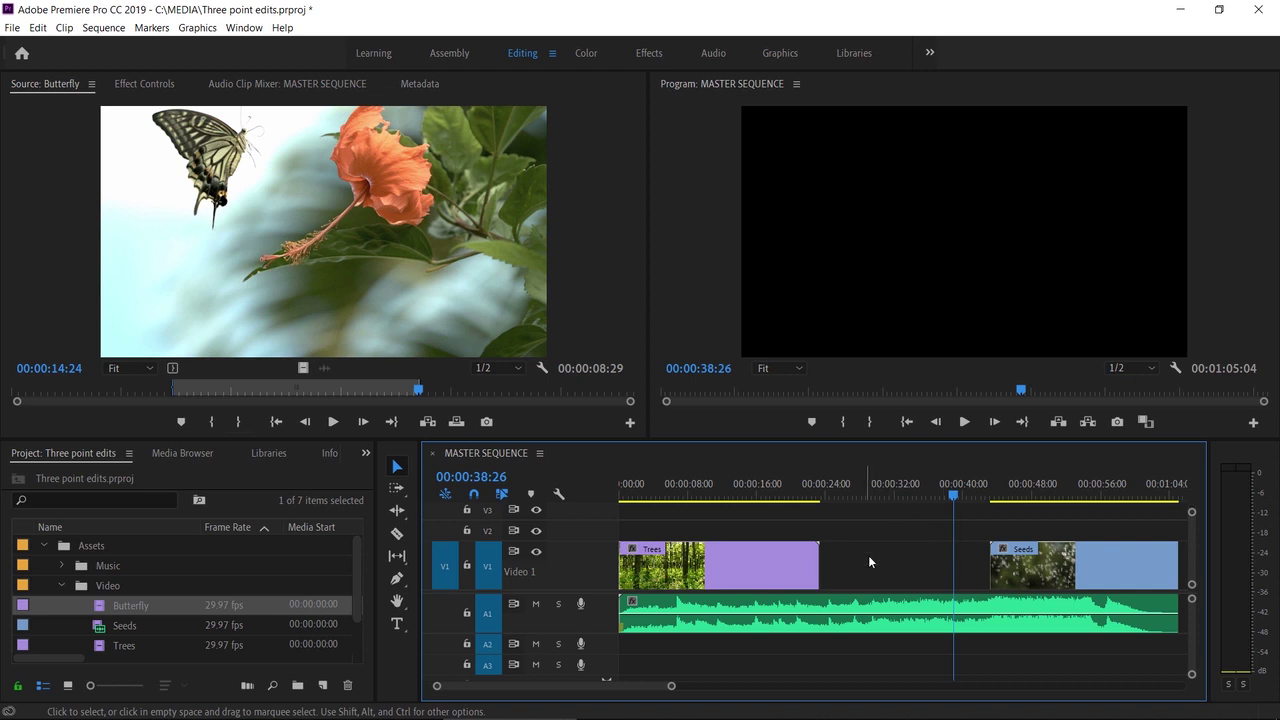
click(886, 565)
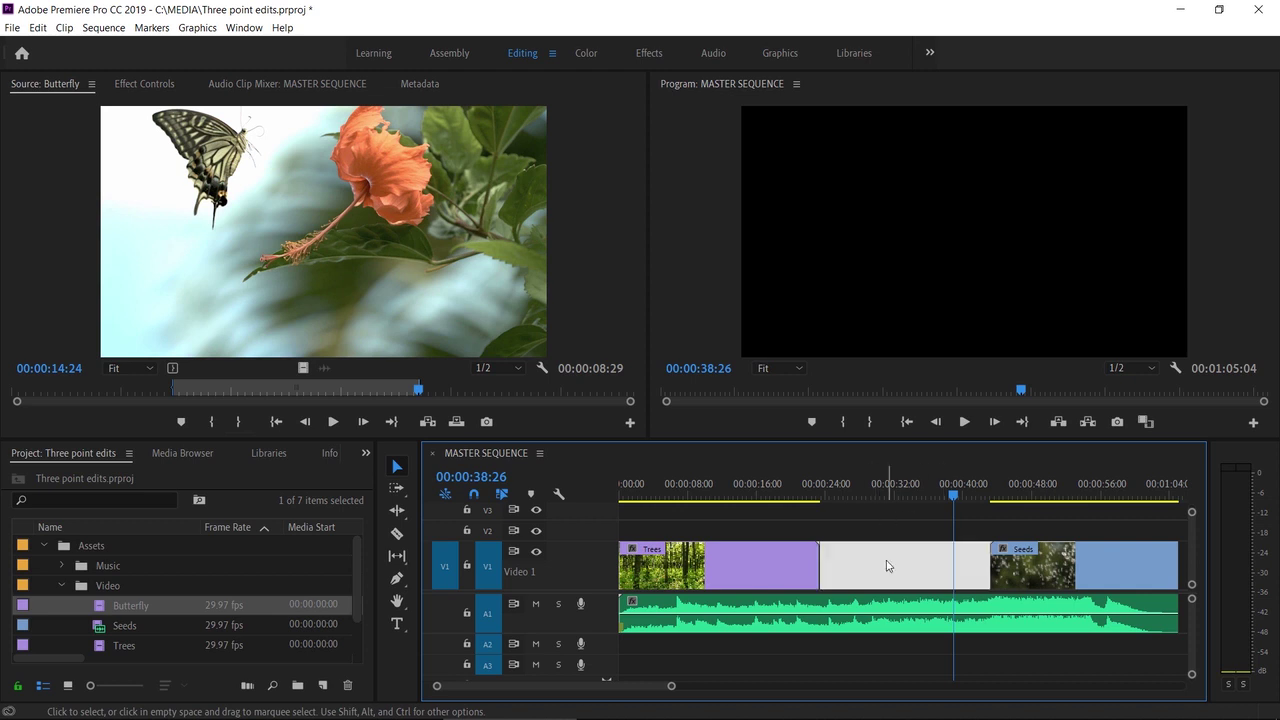
key(slash)
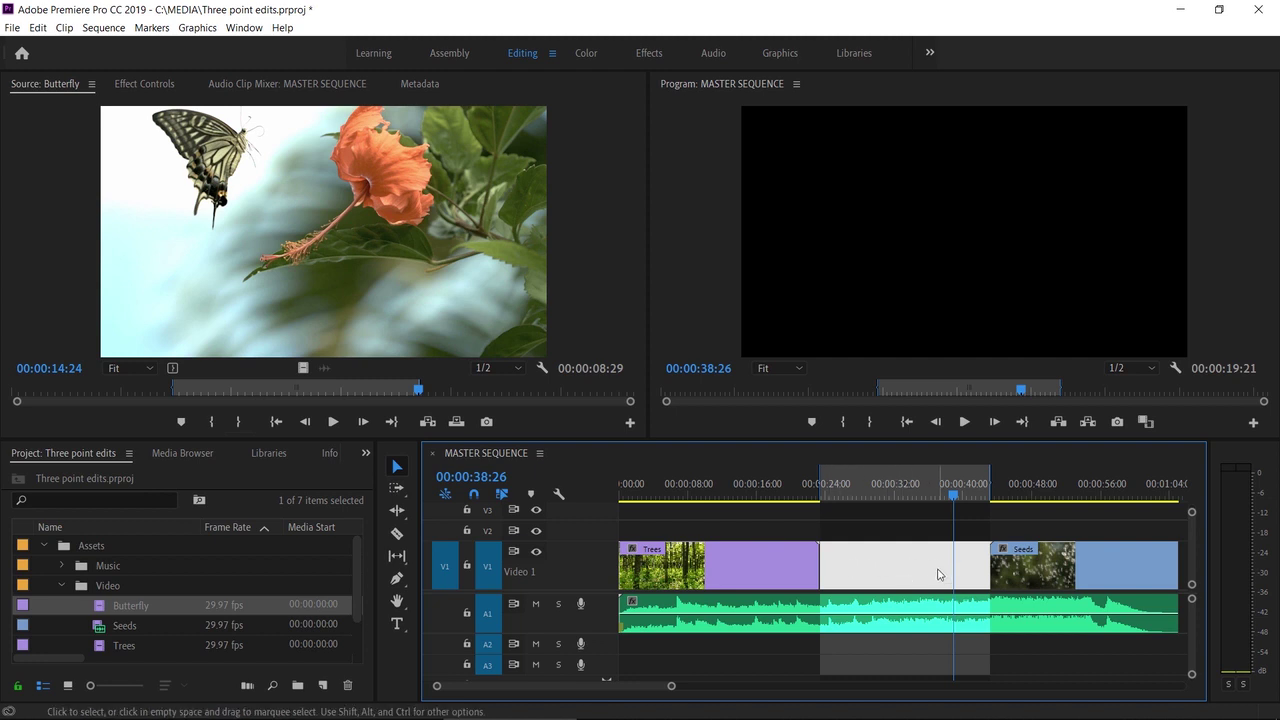
Clear Butterfly's source In/Out, set a new In at 00:00:02:05, and overwrite it into the gap.
right_click(340, 232)
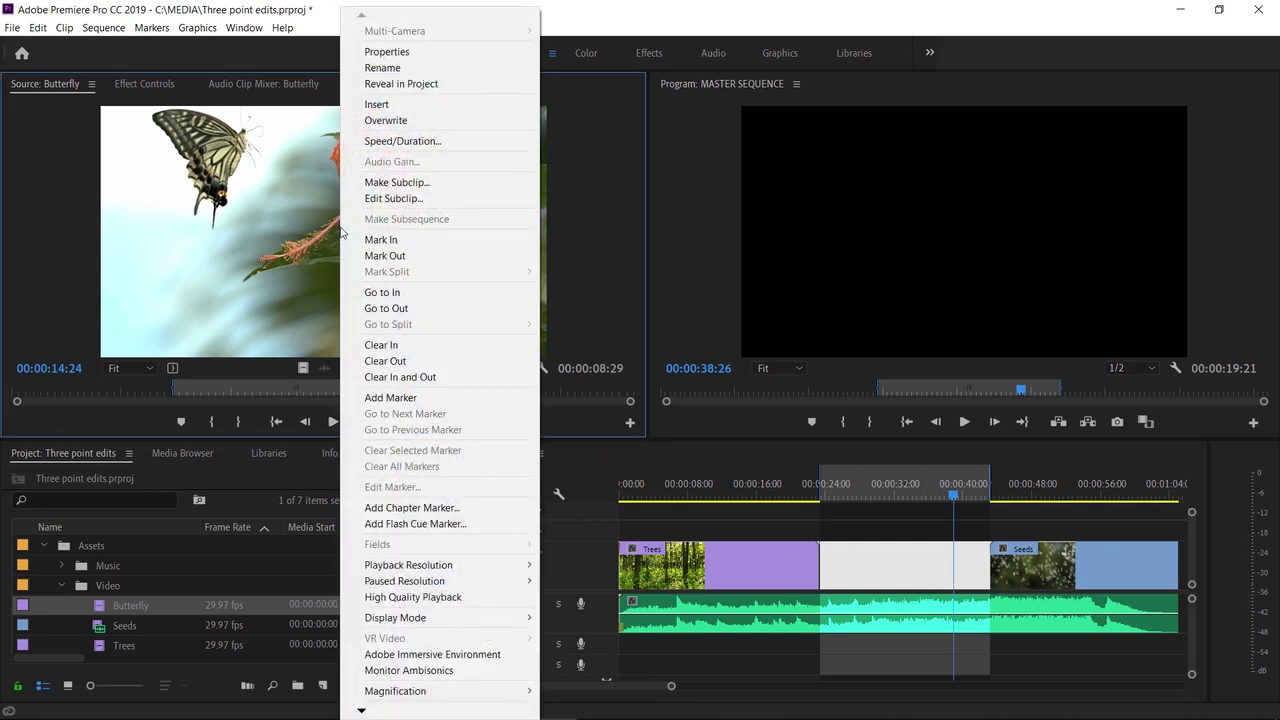
click(441, 380)
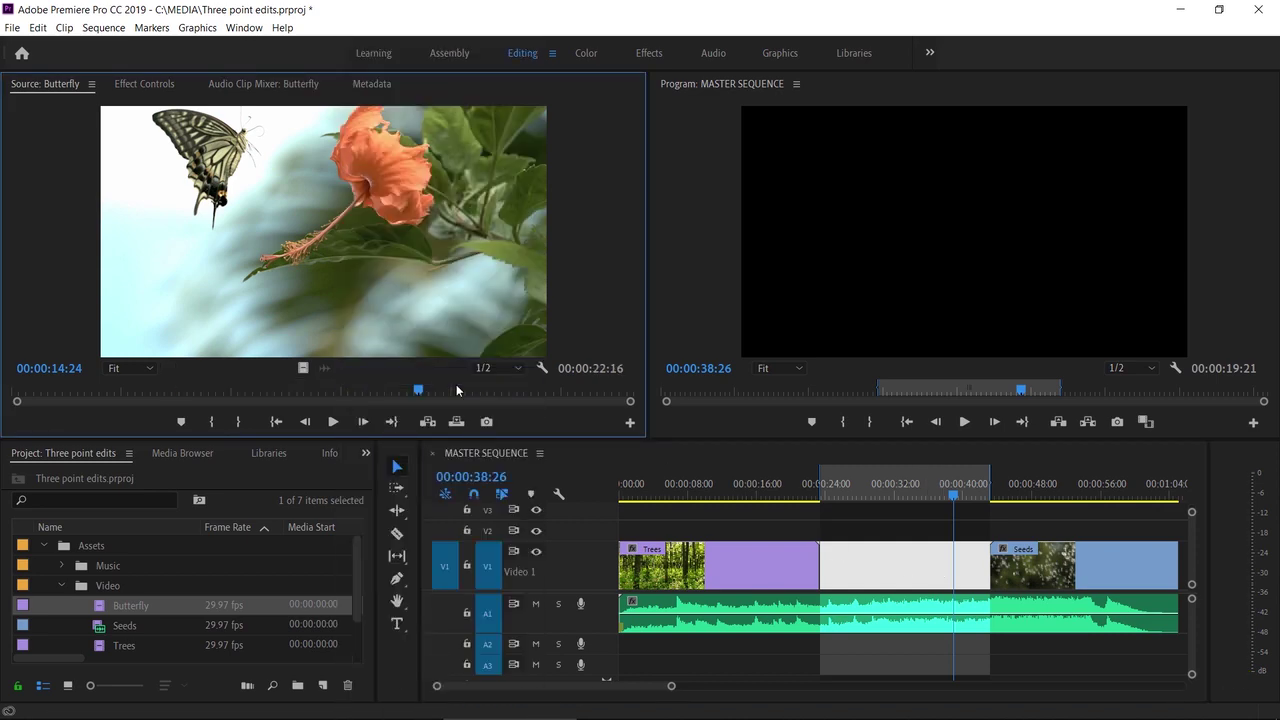
click(119, 391)
drag(119, 391, 71, 391)
key(i)
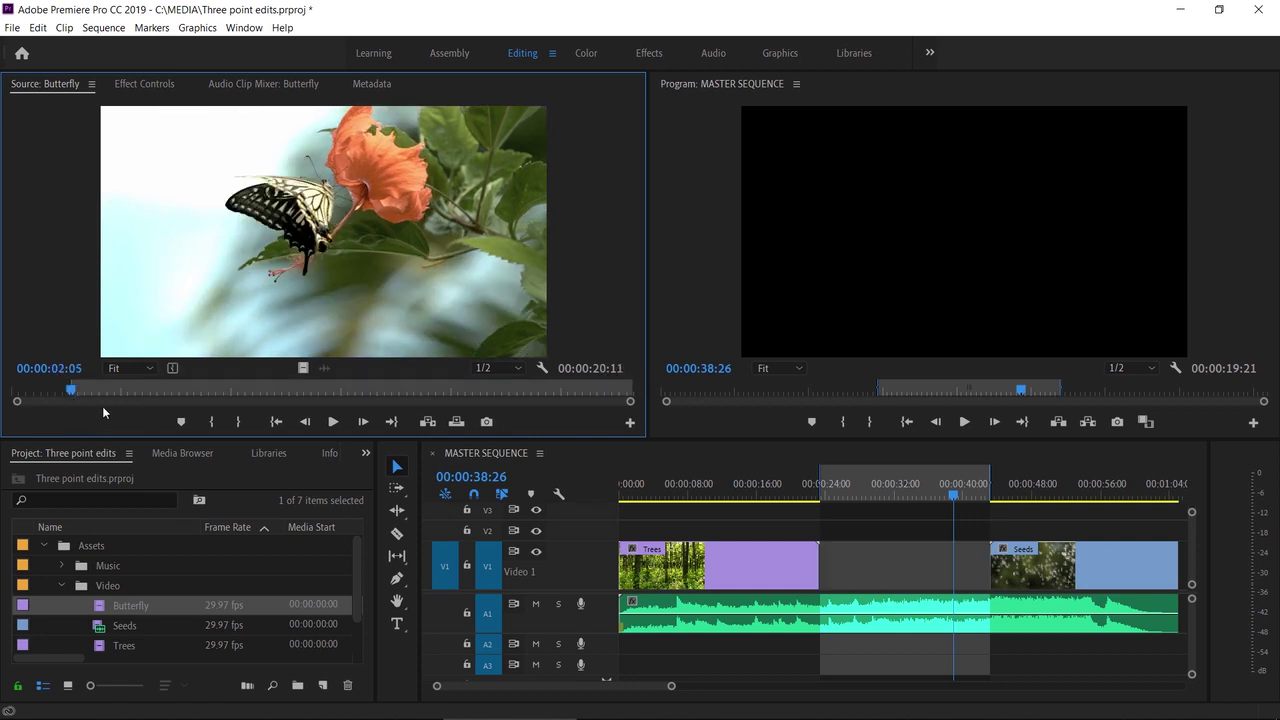
click(457, 423)
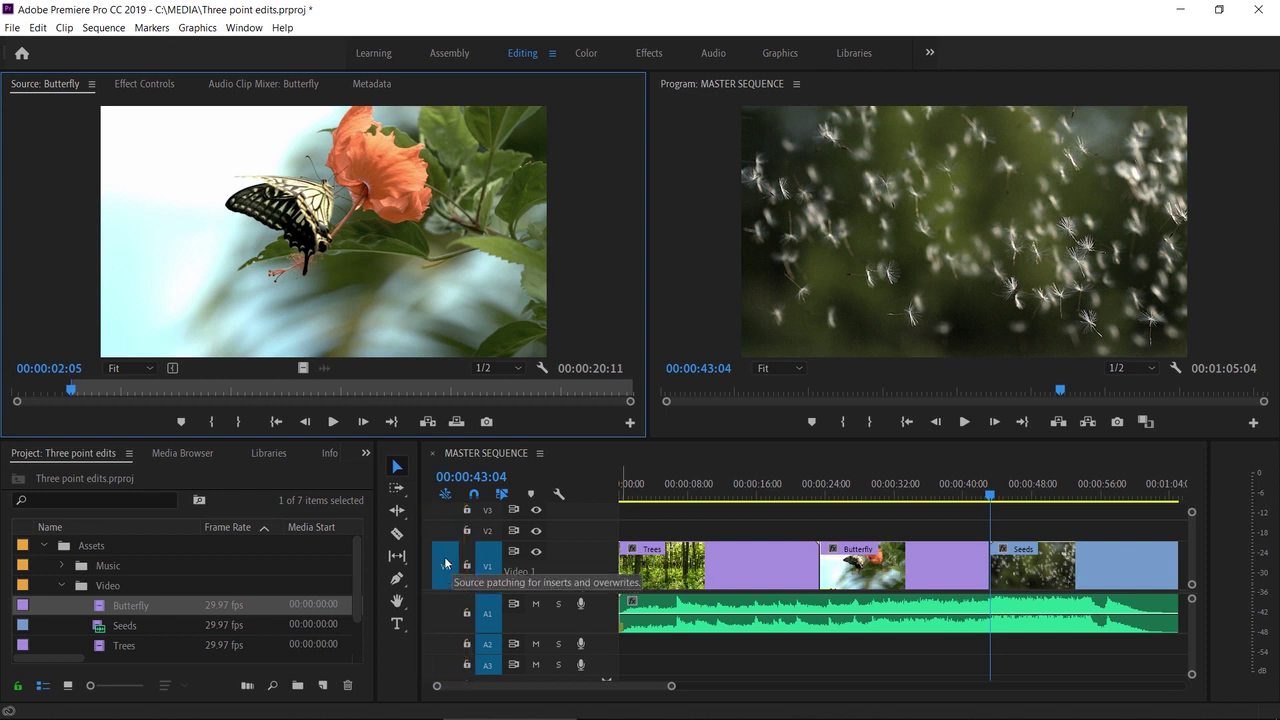
Move the source video patch from V1 to V2.
mouse_move(451, 567)
mouse_down()
mouse_move(449, 535)
mouse_move(448, 570)
mouse_up()
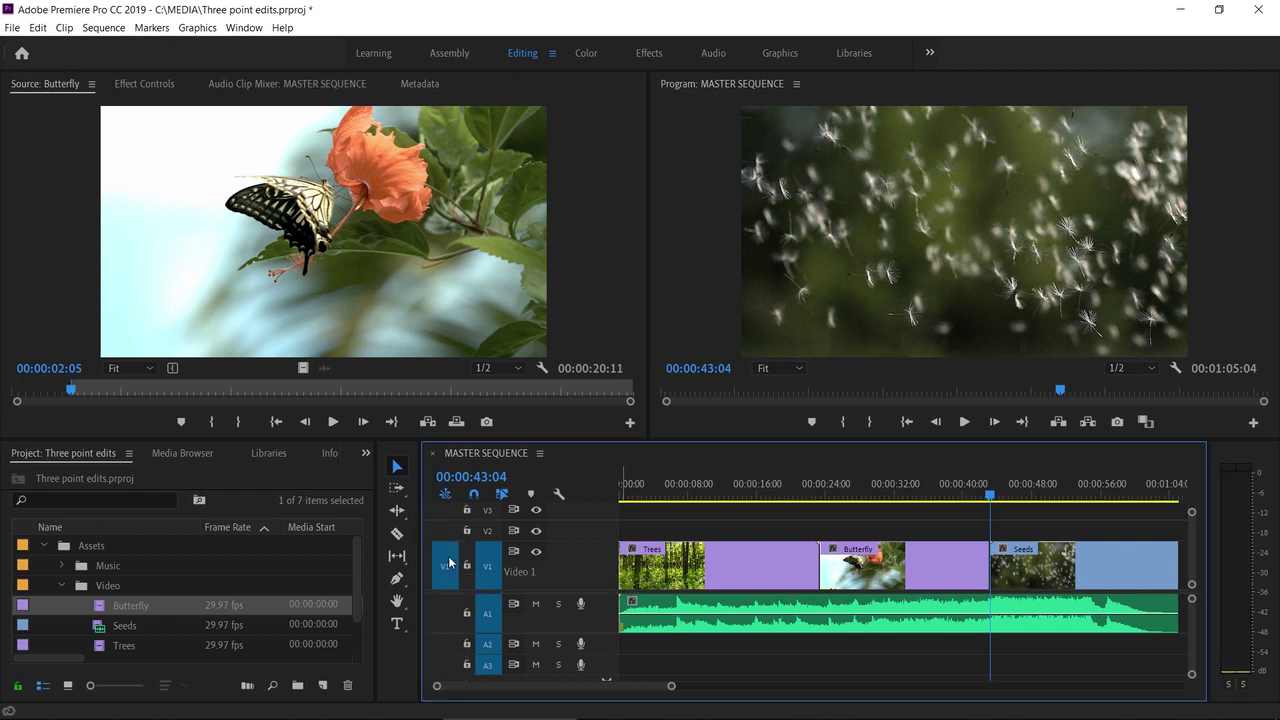